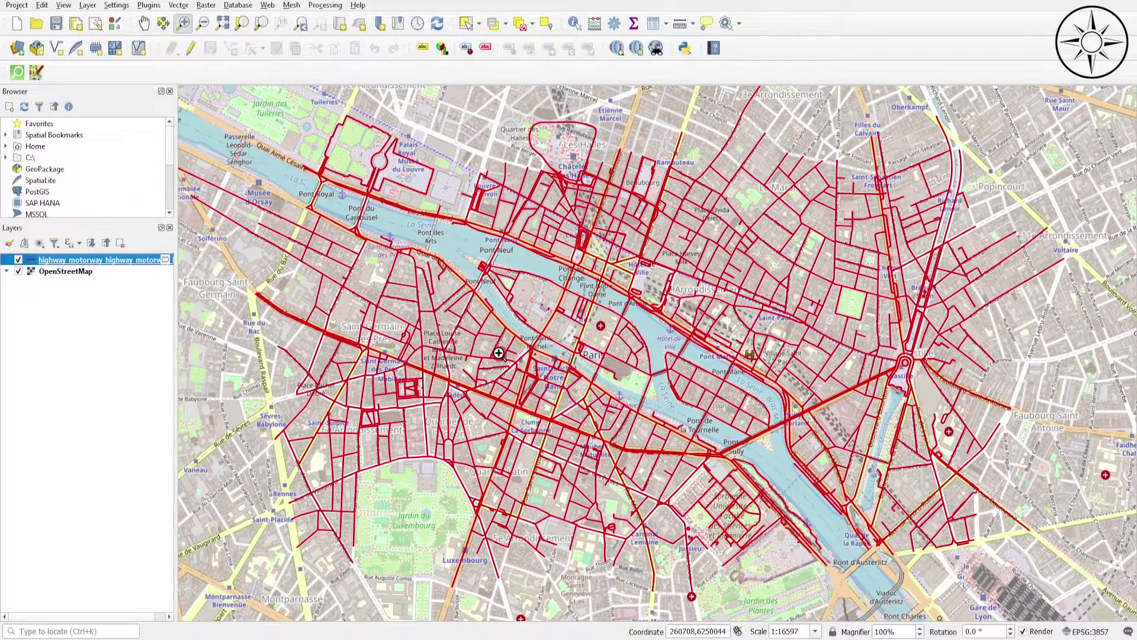
Turn the OpenStreetMap basemap layer off and then back on.
click(17, 272)
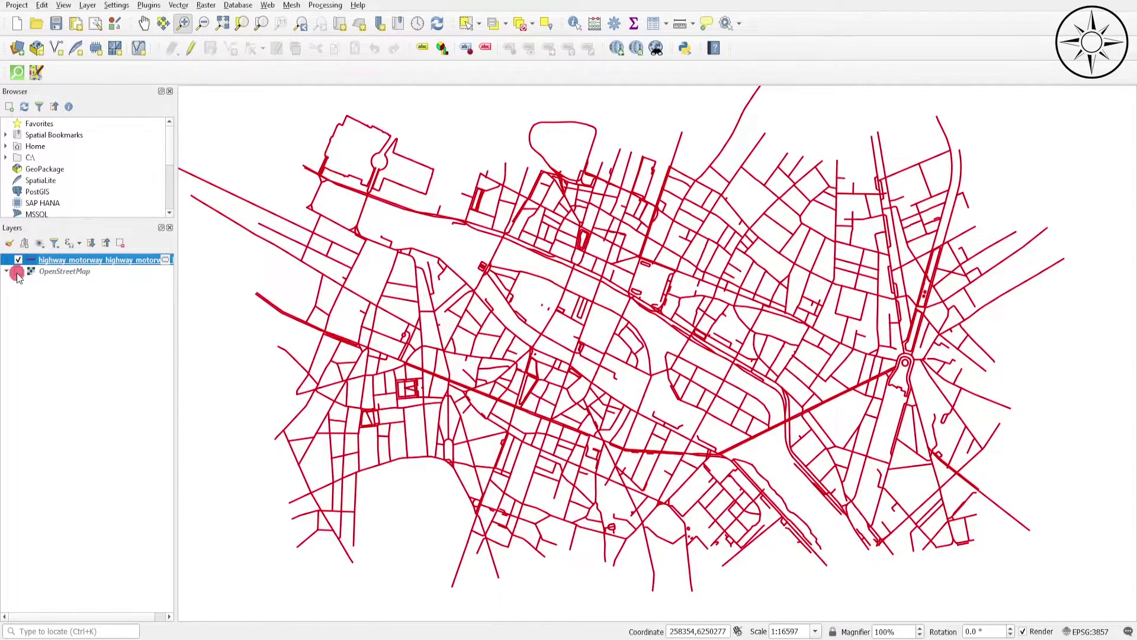
click(18, 272)
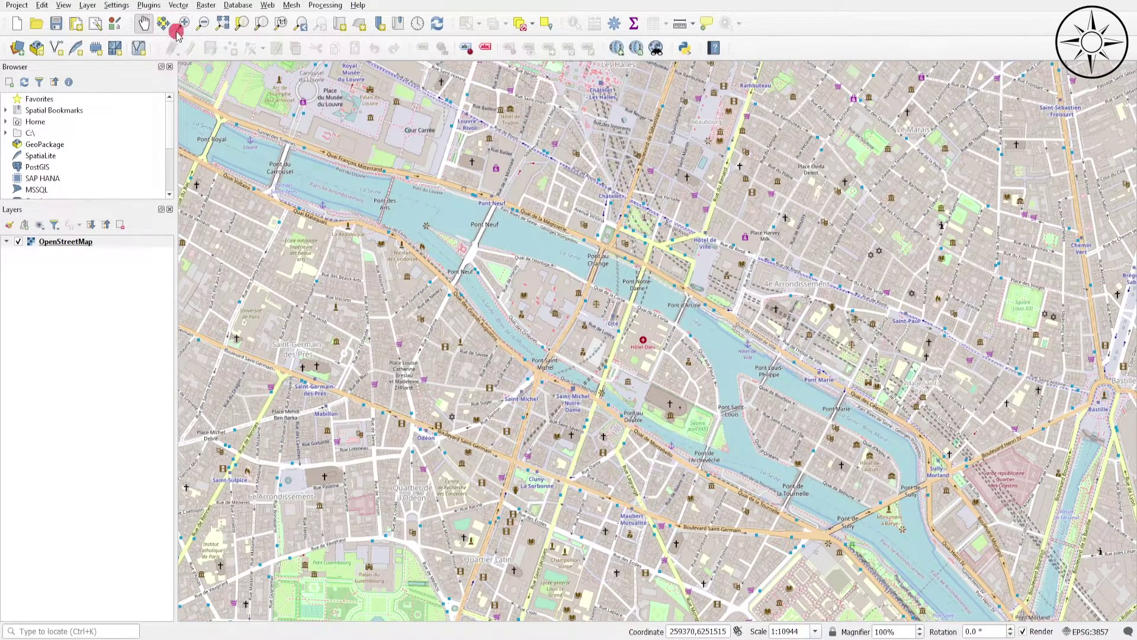
Search the plugin manager for 'quicko' and install the QuickOSM plugin.
click(153, 6)
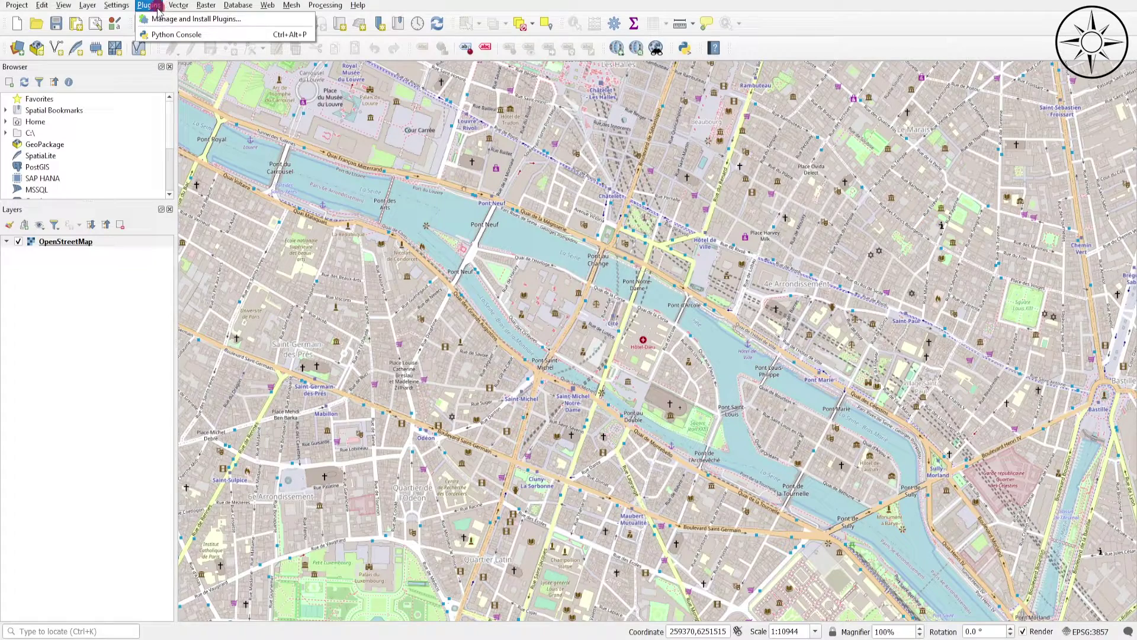
click(166, 21)
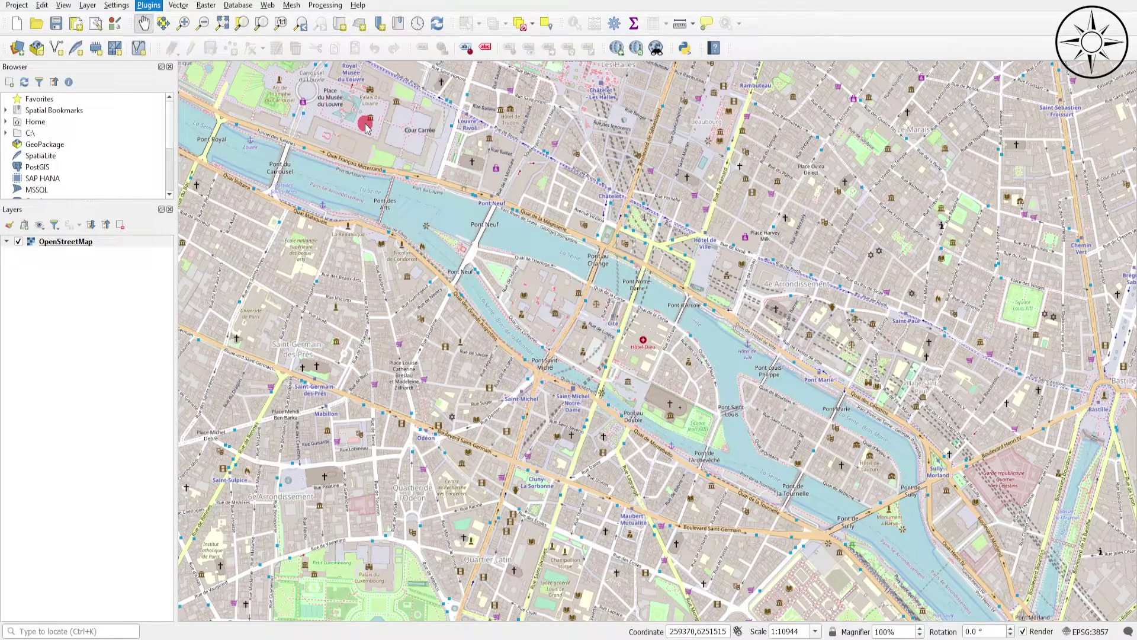
click(439, 158)
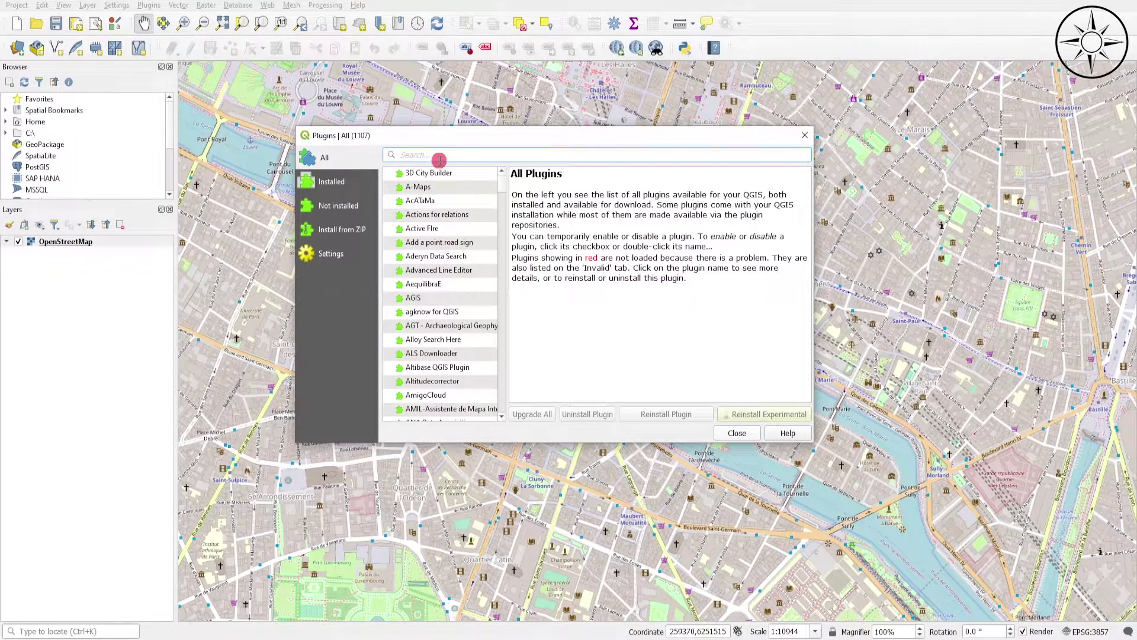
text(q)
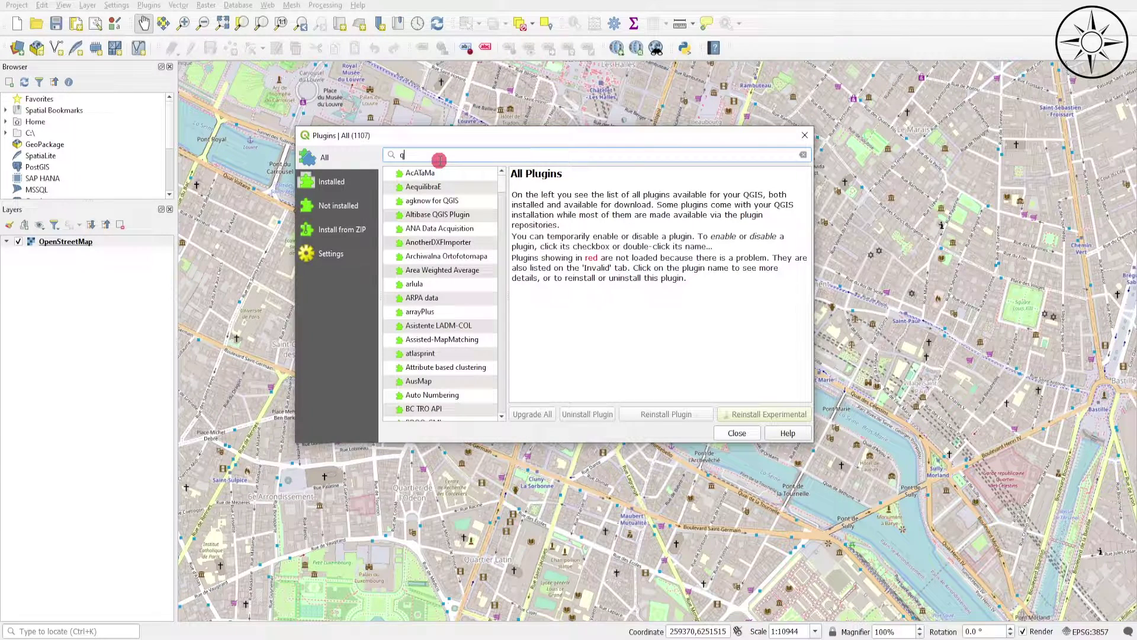
text(uicko)
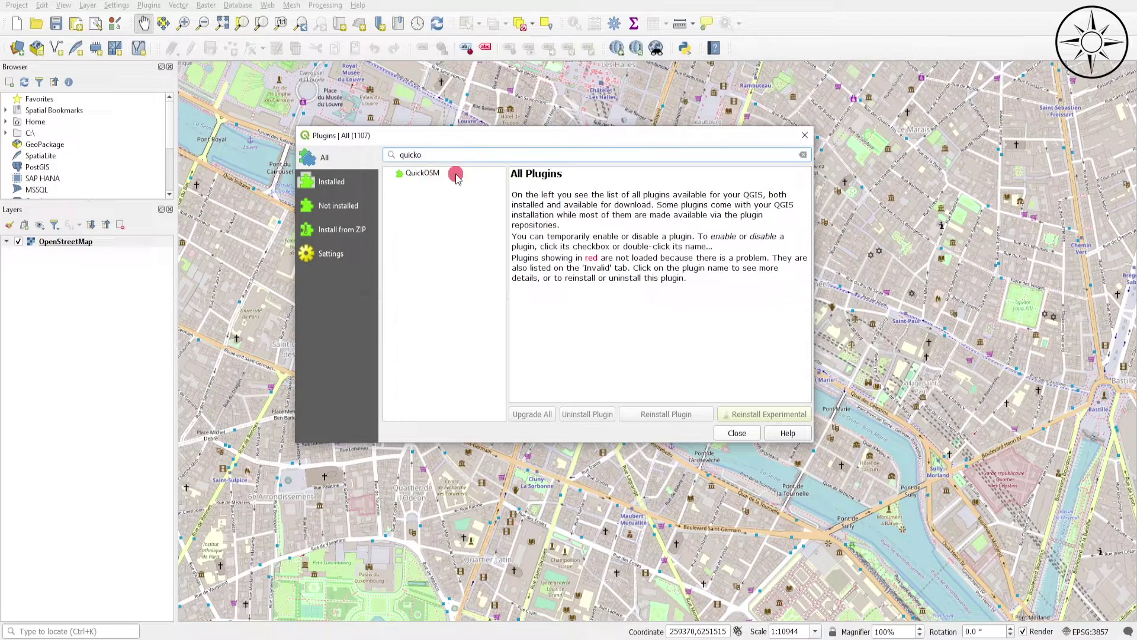
click(445, 173)
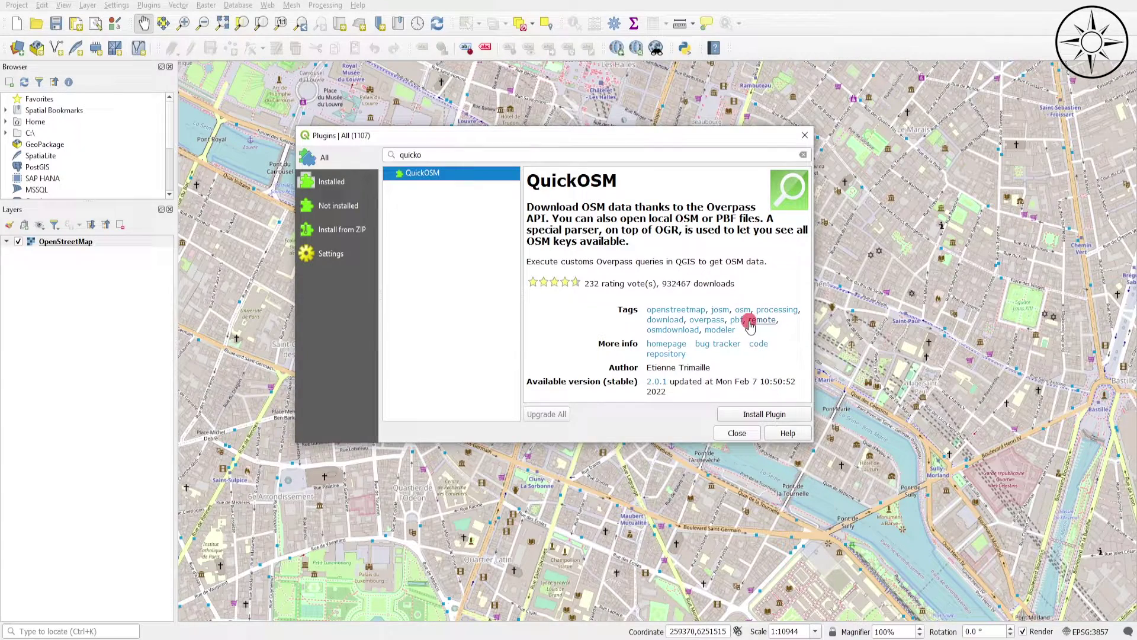
click(774, 415)
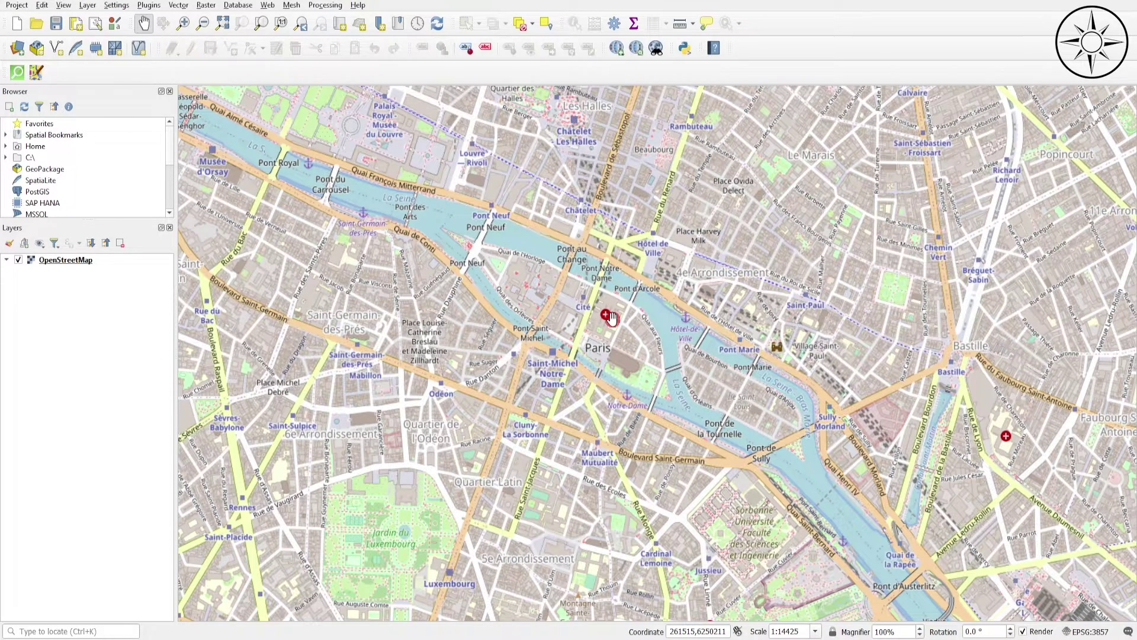
Launch QuickOSM from the Vector menu.
click(178, 5)
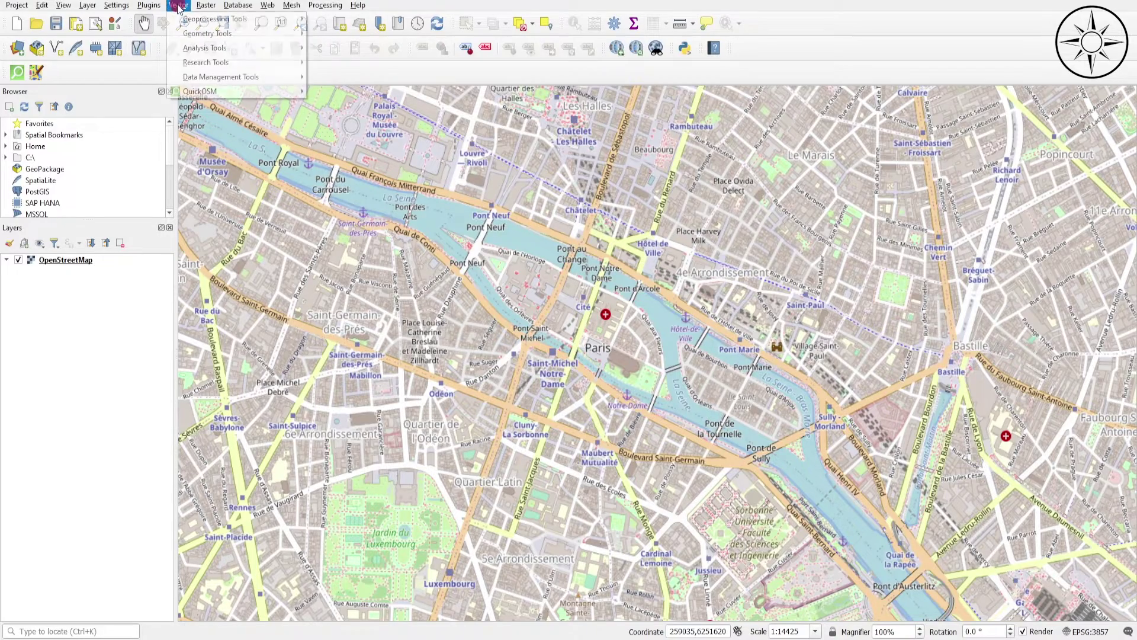
click(323, 93)
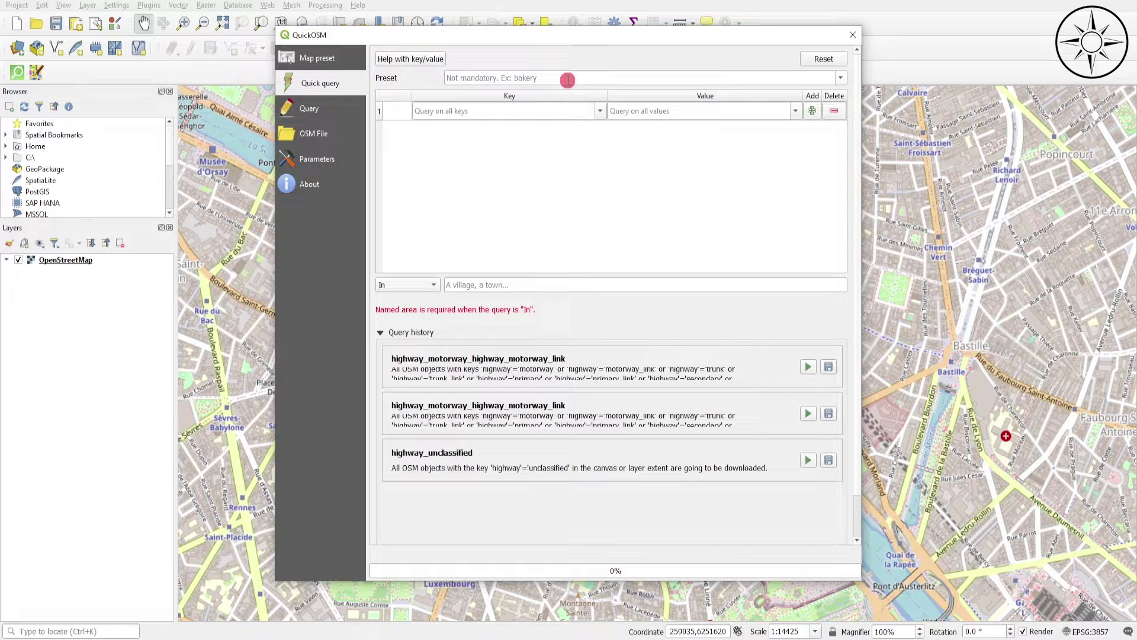
Type 'streets' in the preset field and choose the Highways/Streets preset.
click(567, 80)
text(stre)
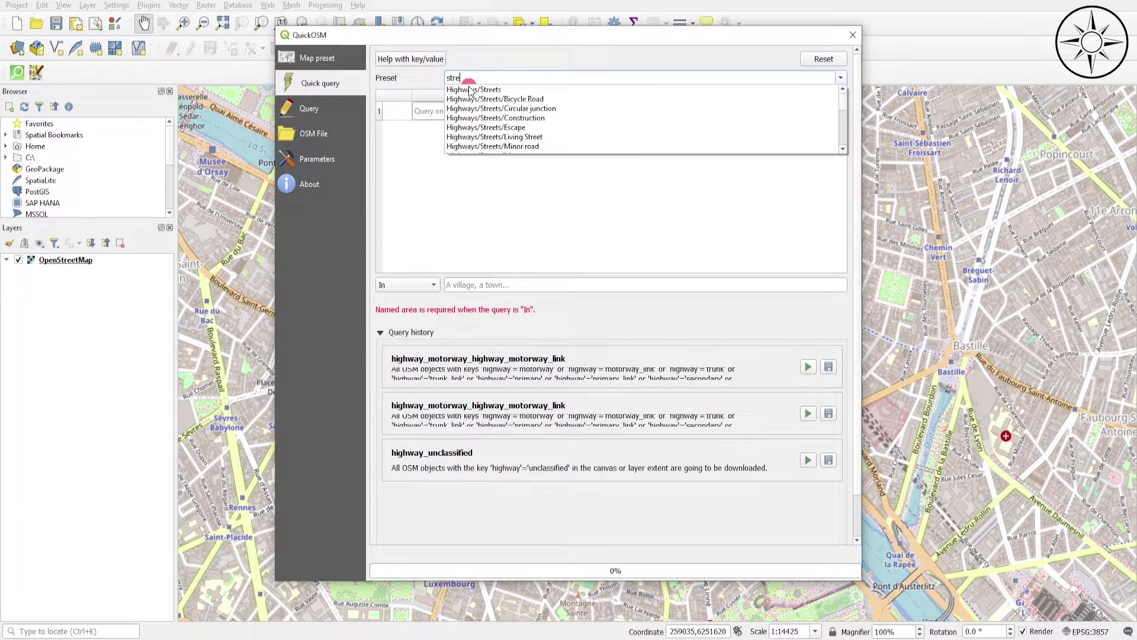
text(ets)
click(514, 91)
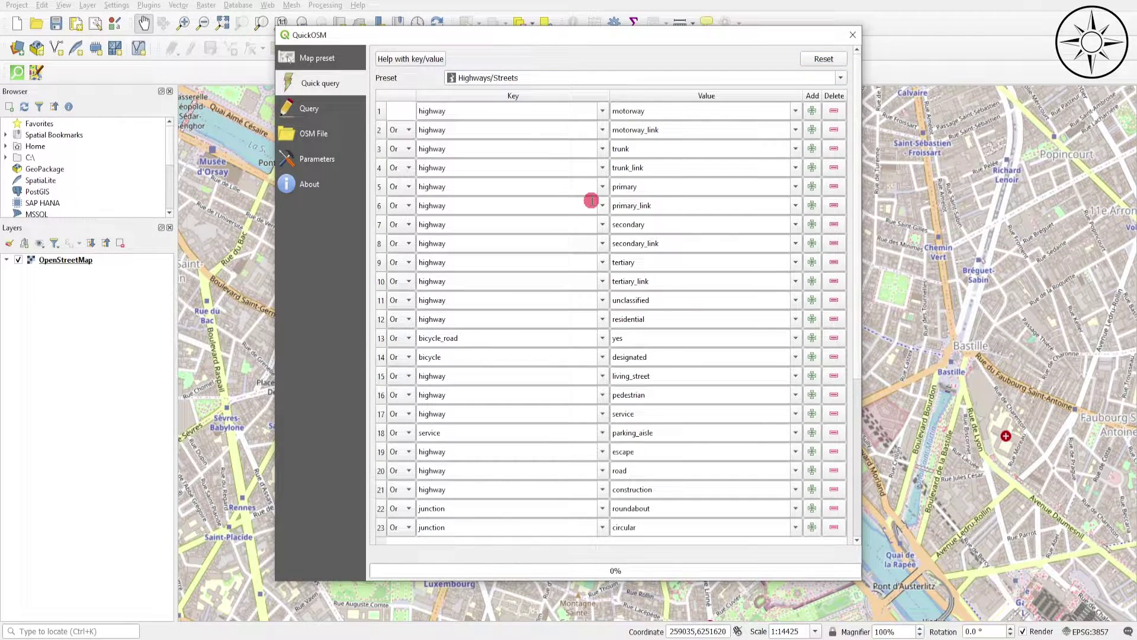
scroll(646, 256, down, 5)
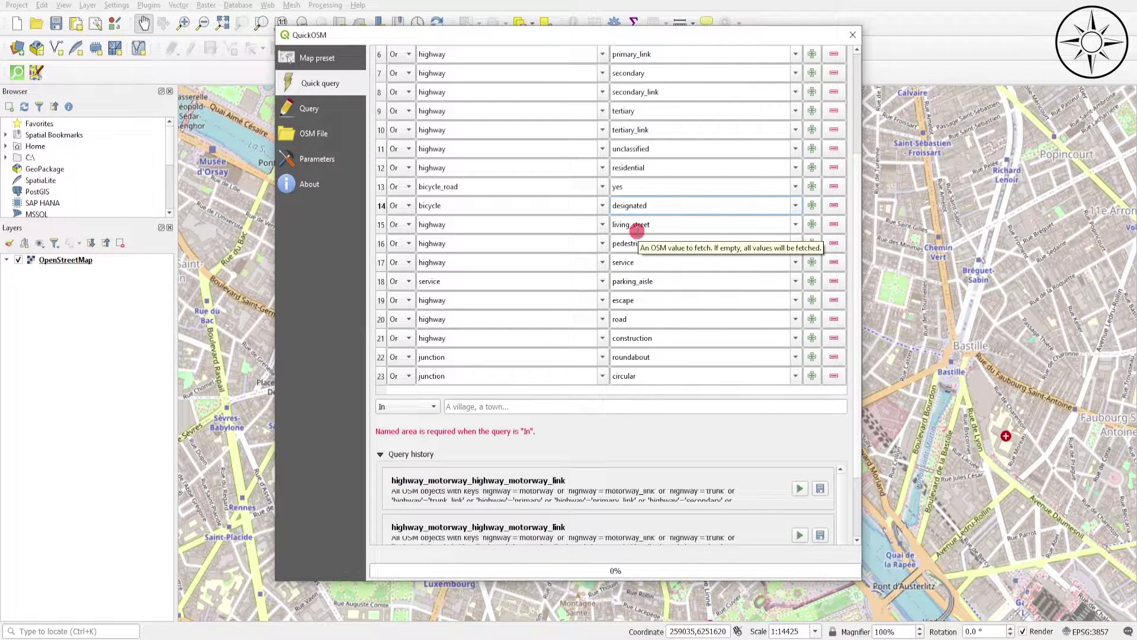
scroll(641, 237, down, 2)
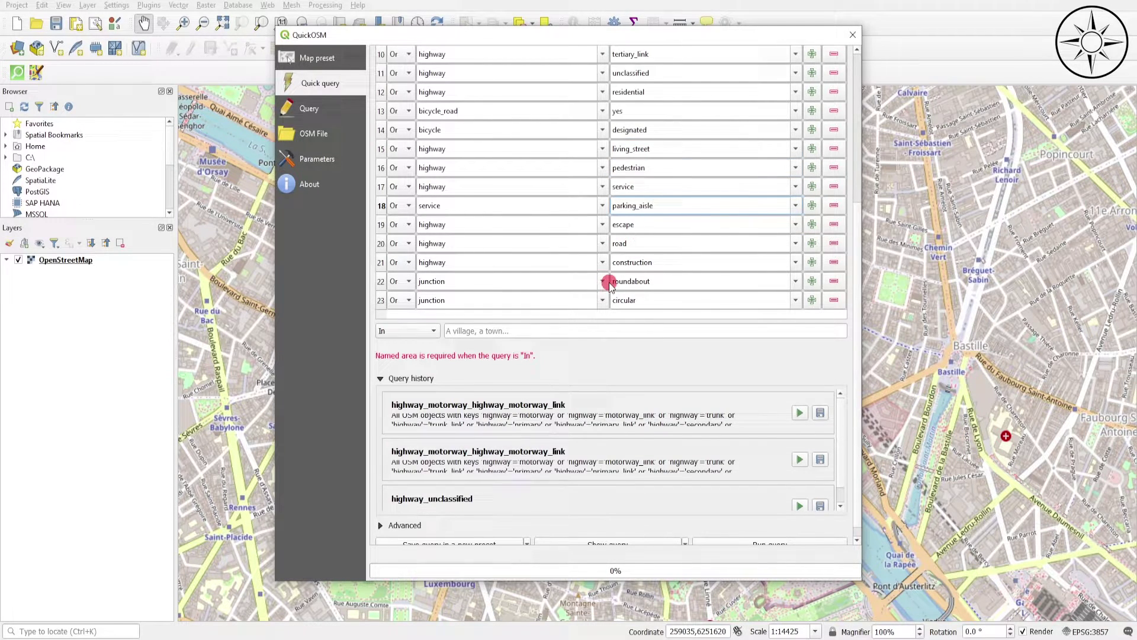
Restrict the query area to Canvas Extent.
click(594, 293)
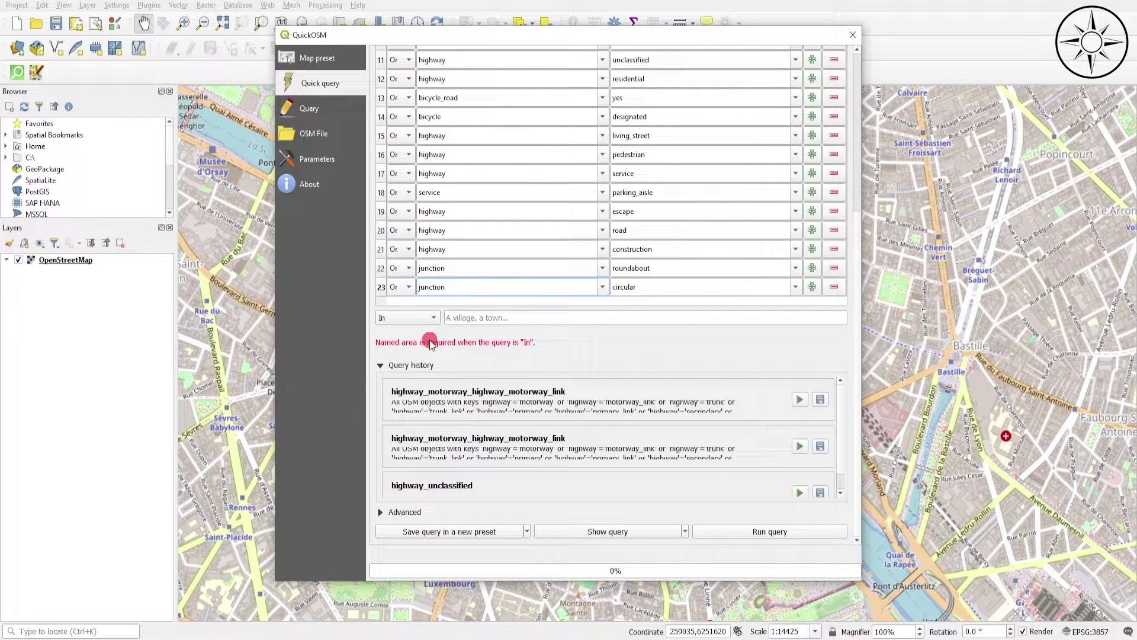
click(418, 318)
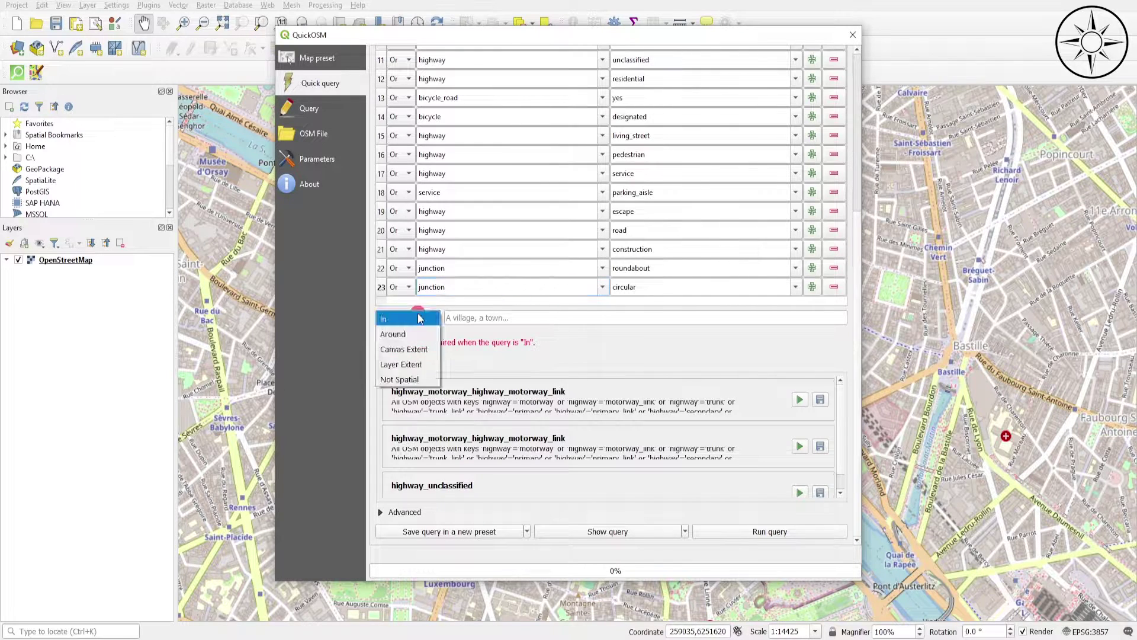
click(428, 349)
scroll(436, 379, down, 1)
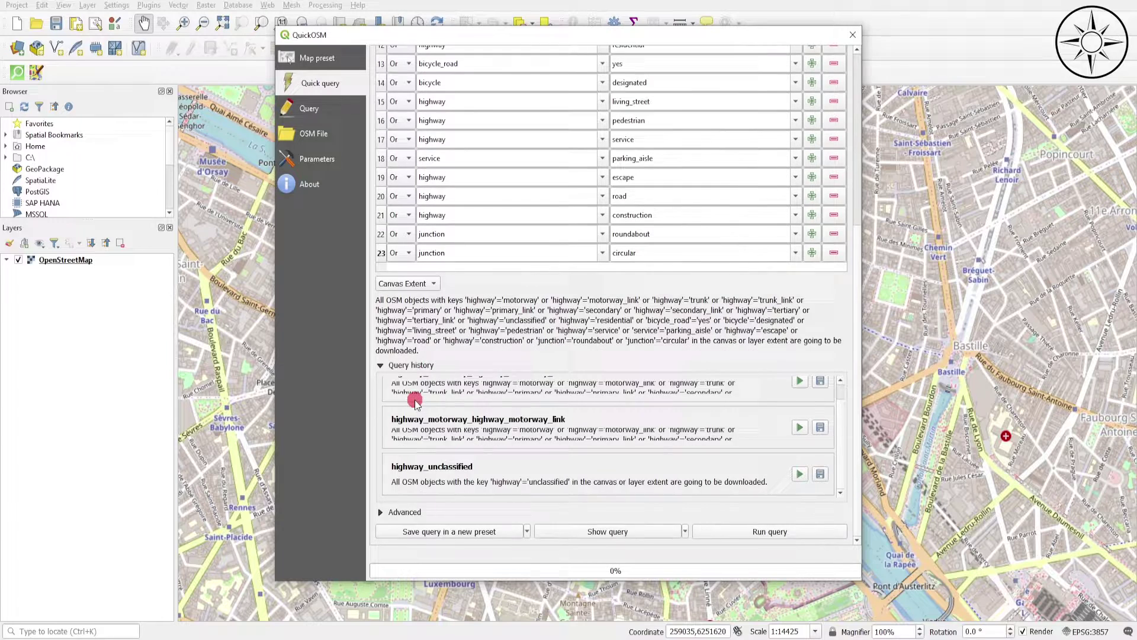
In the advanced options, exclude points, multilinestrings and multipolygons, then run the query.
click(382, 510)
scroll(435, 460, down, 3)
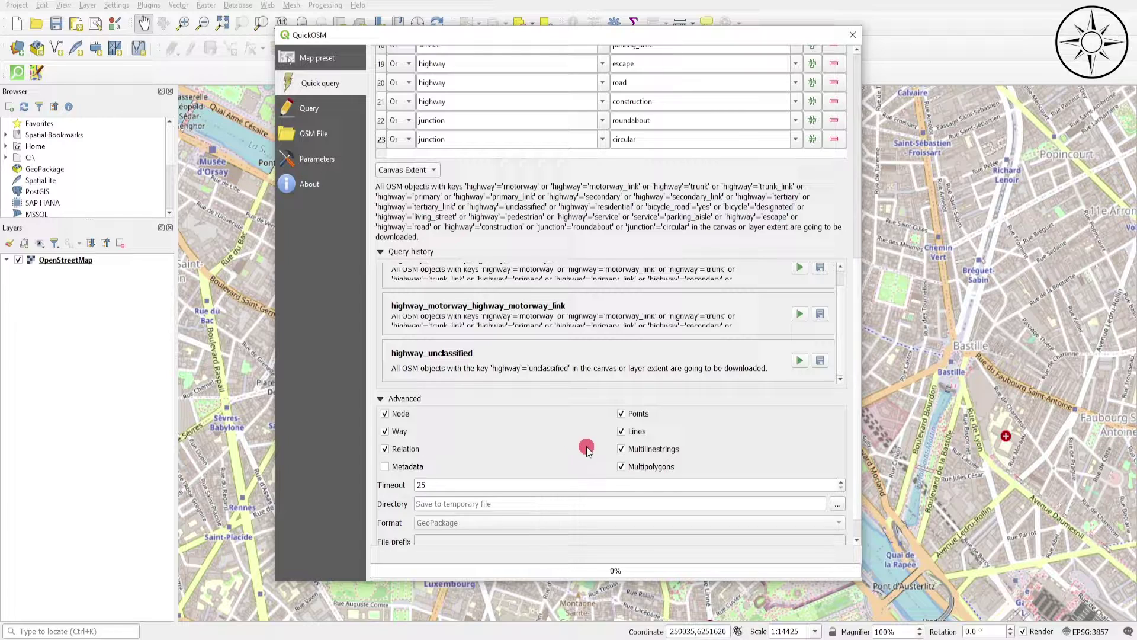
click(622, 414)
click(623, 451)
click(620, 466)
scroll(579, 444, down, 2)
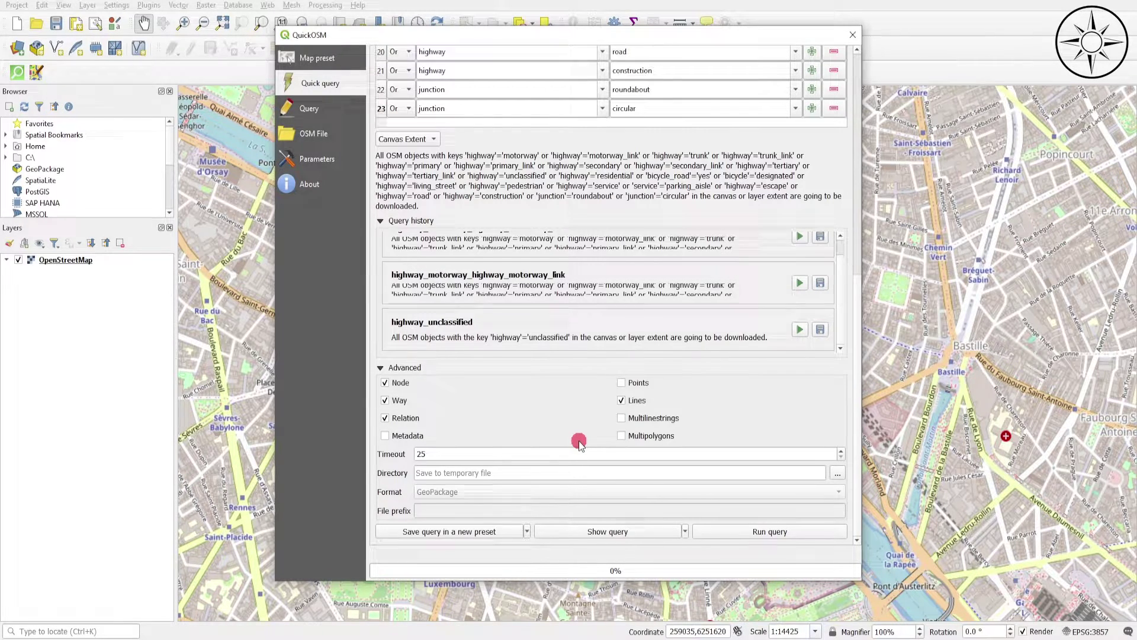
click(773, 532)
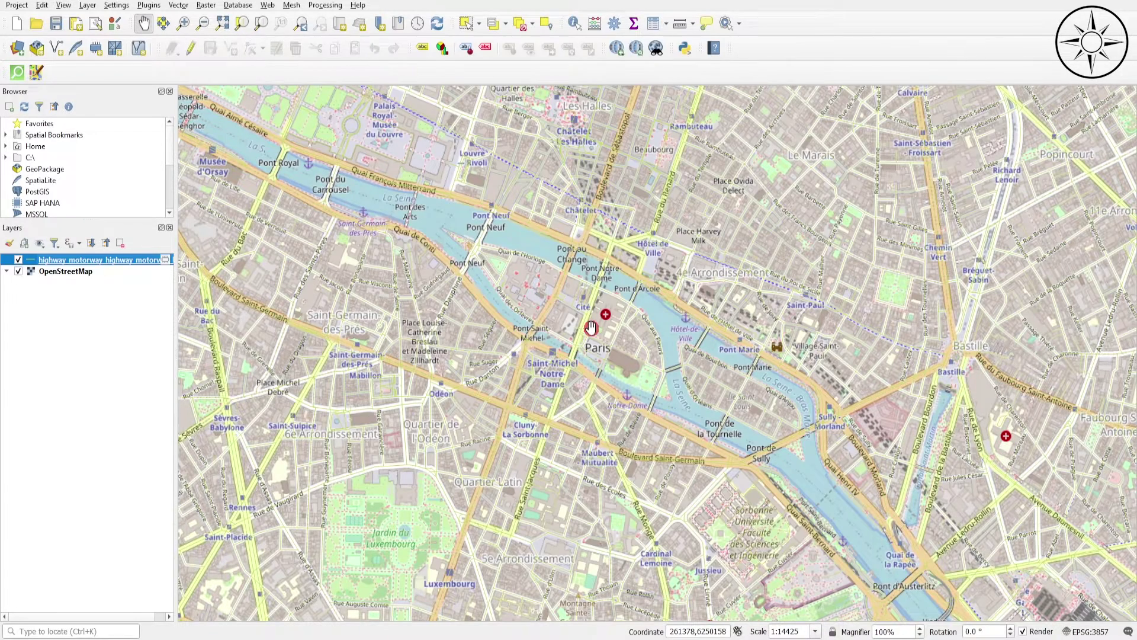
Hide the OpenStreetMap basemap, colour the highway lines red, and recentre the street network.
click(18, 273)
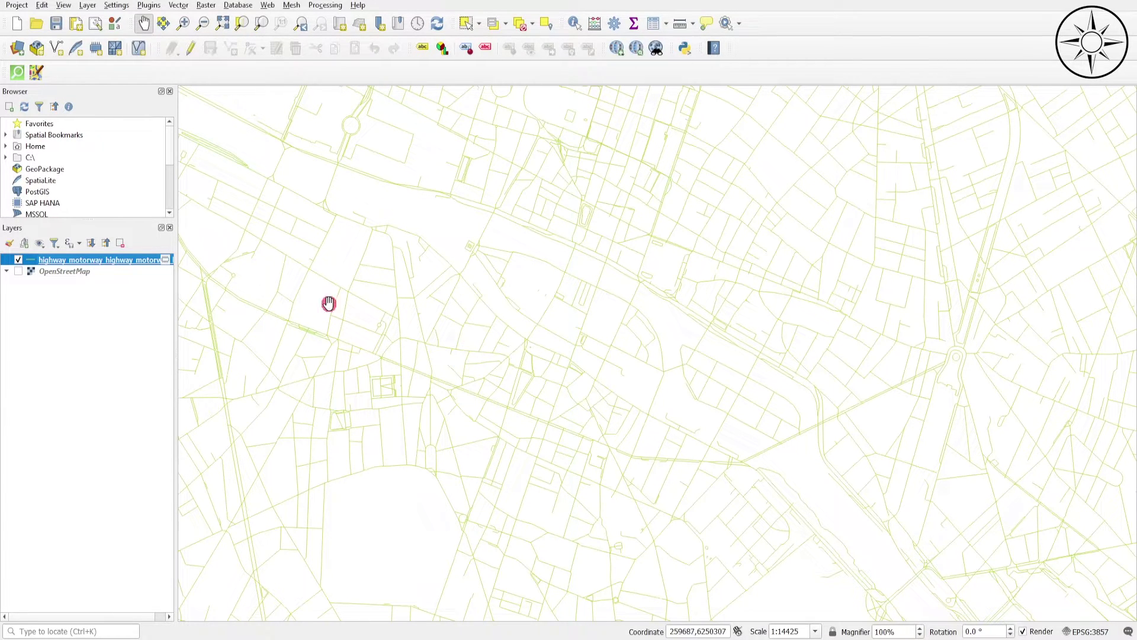
double_click(42, 261)
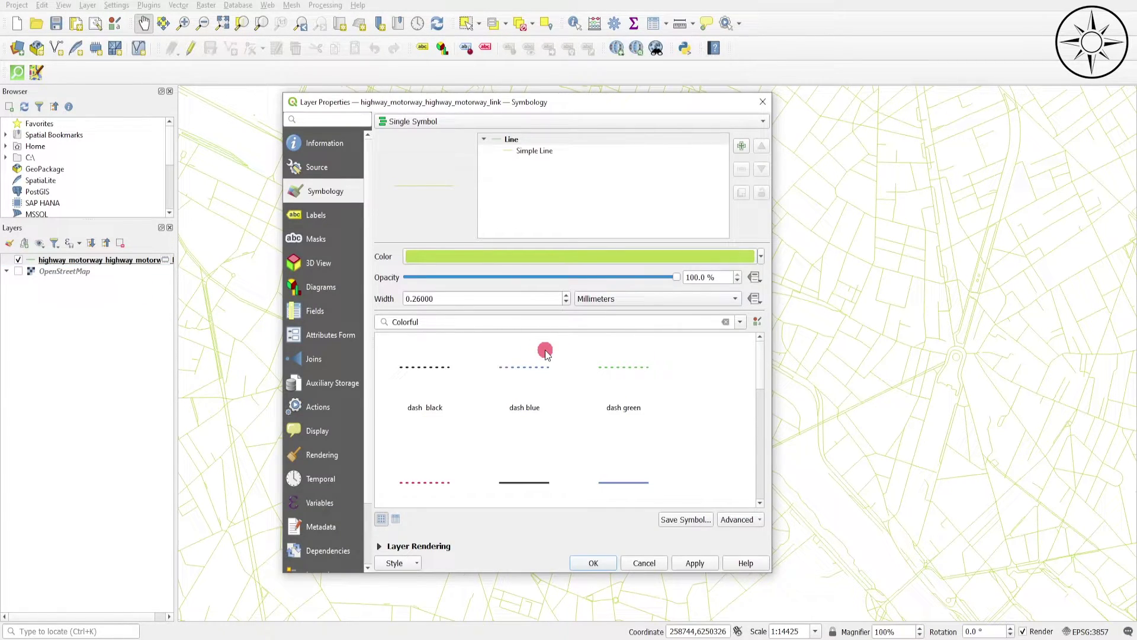
click(546, 259)
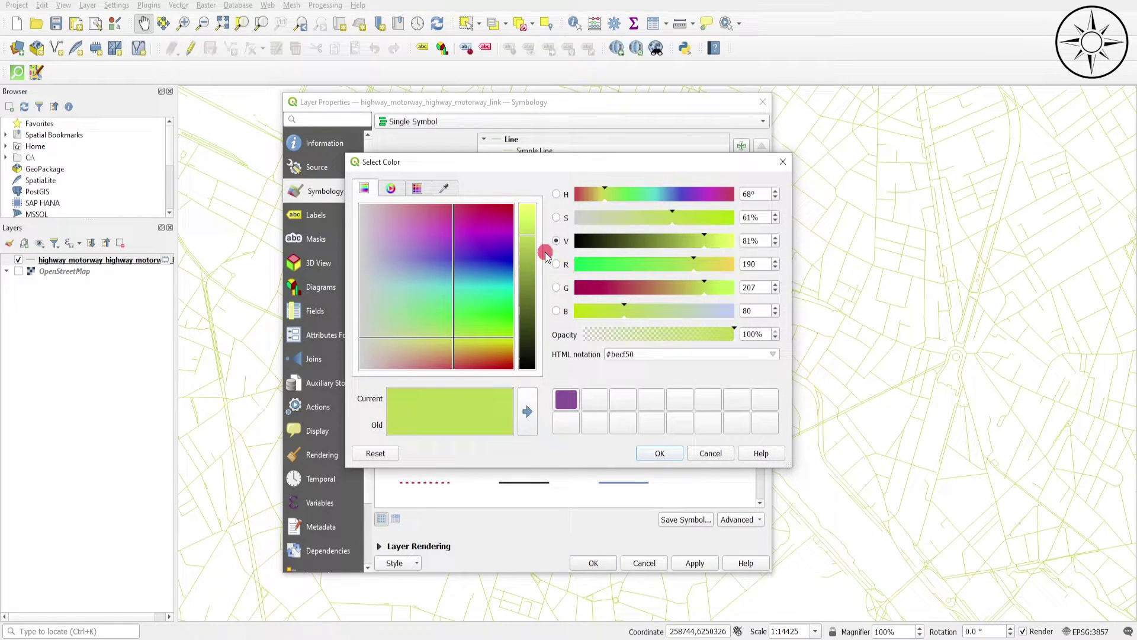
click(505, 208)
click(662, 455)
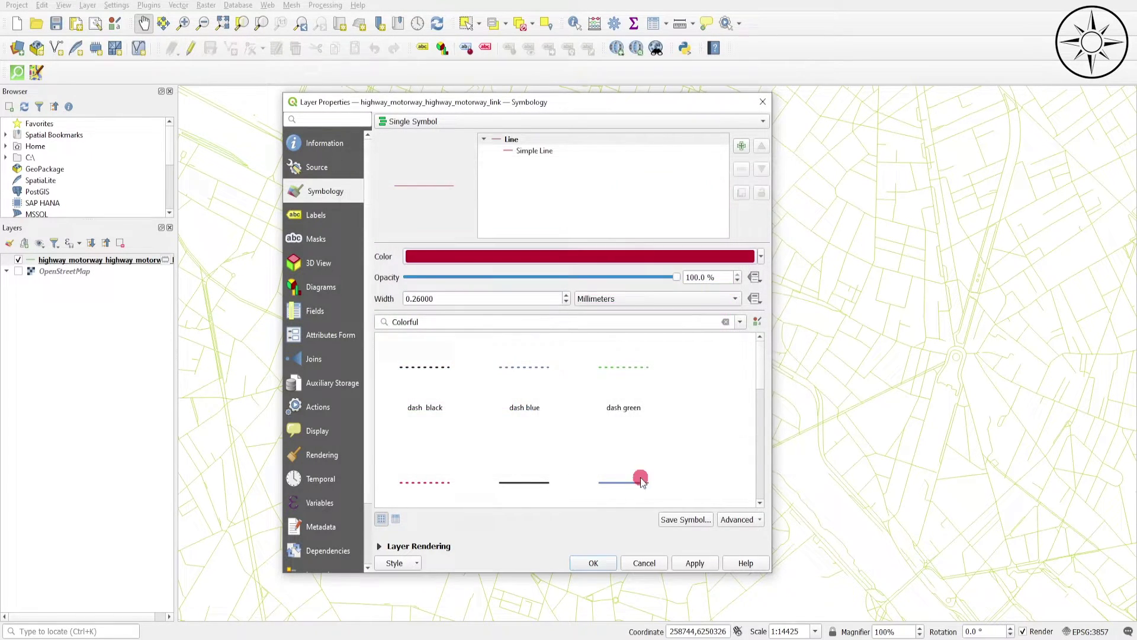
click(695, 563)
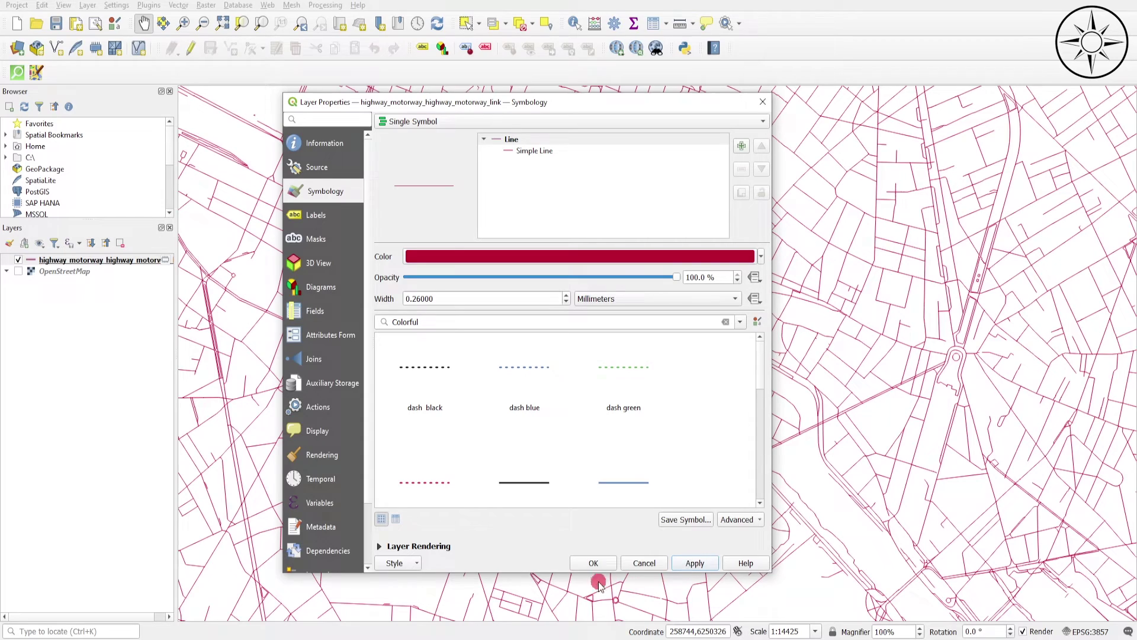
click(594, 561)
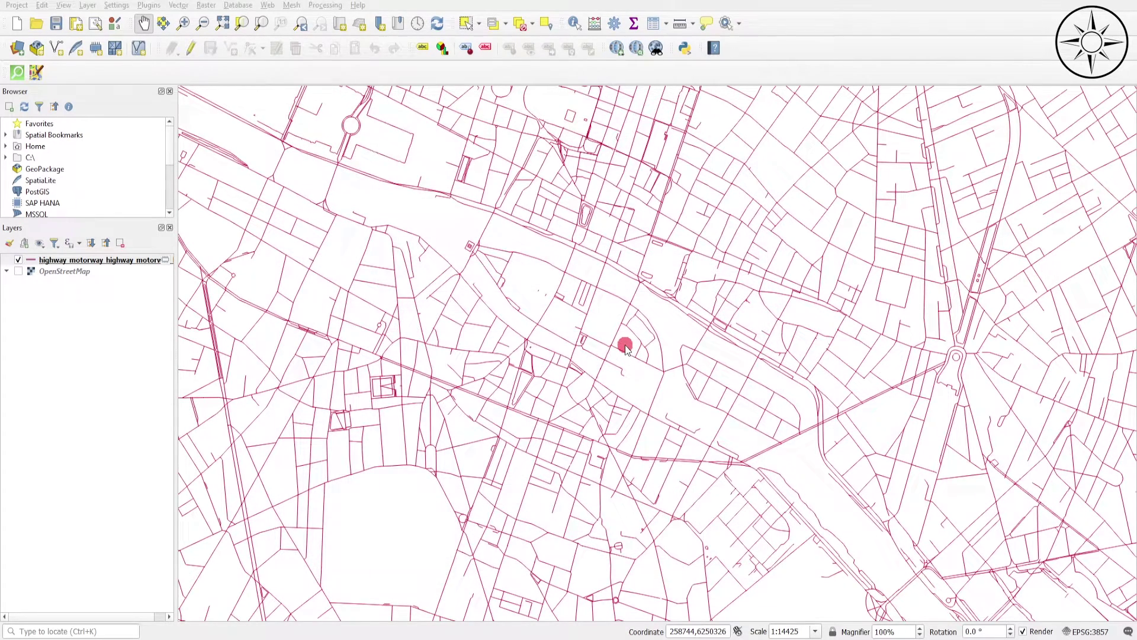
scroll(625, 346, down, 1)
drag(630, 369, 609, 349)
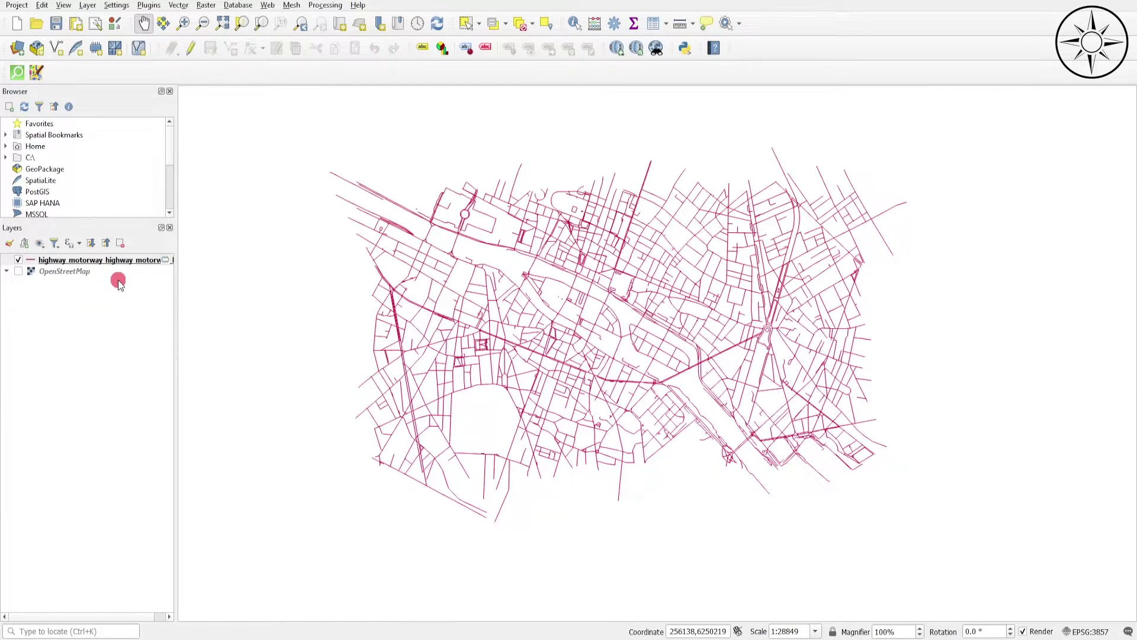
Show the highway layer's context menu with its Export submenu.
right_click(104, 262)
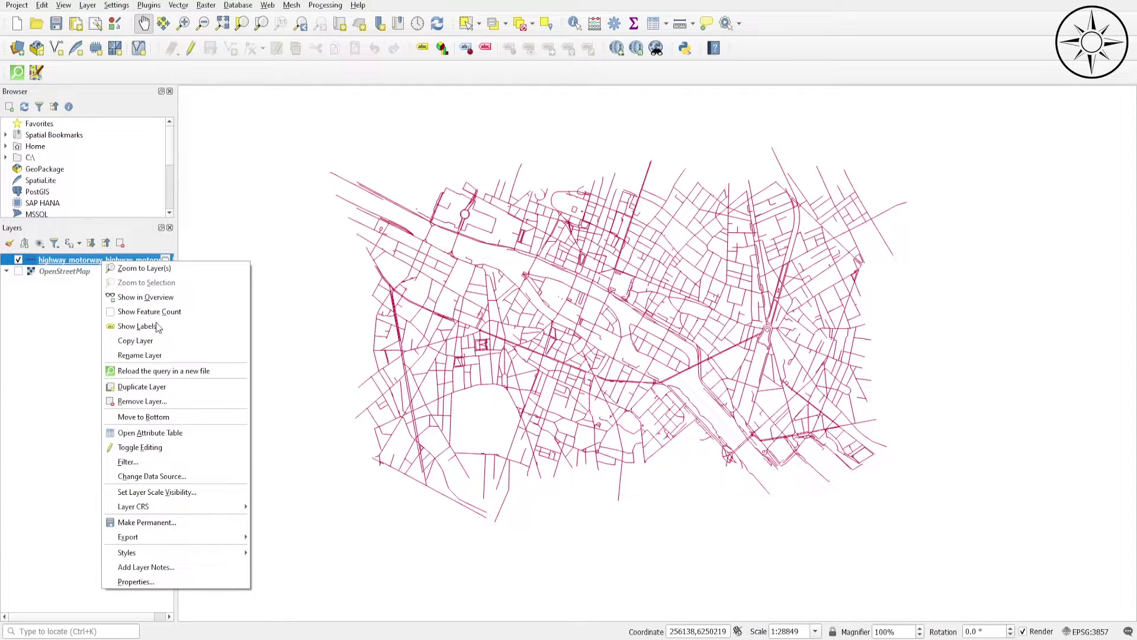
mouse_move(216, 535)
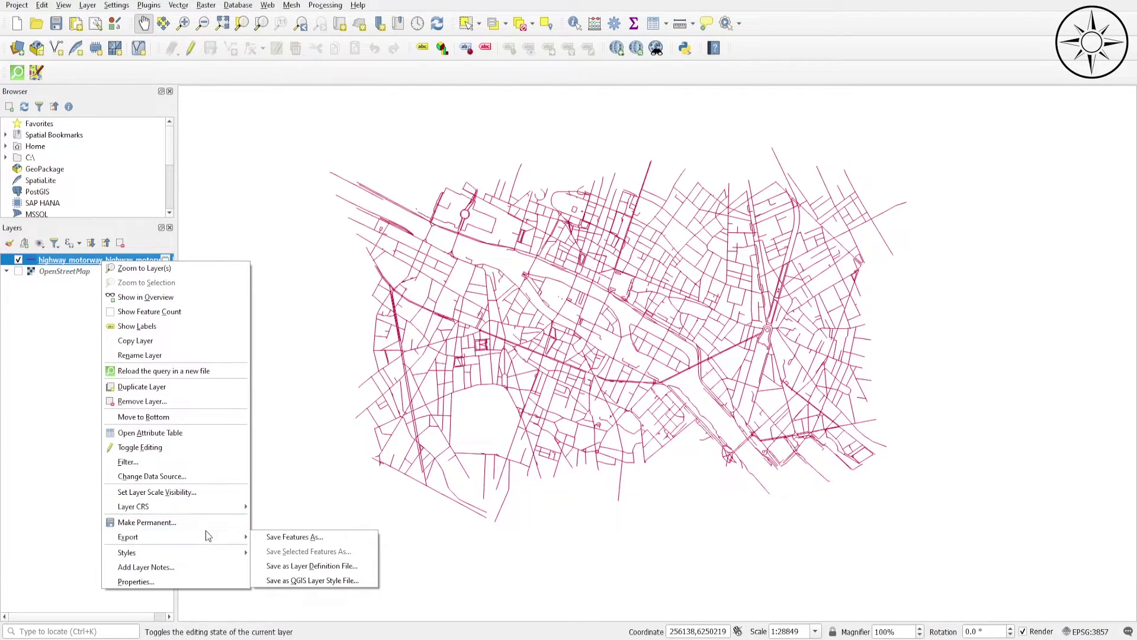
Save the highway features as ESRI Shapefile streets_paris on the Desktop and add it to the map.
click(276, 538)
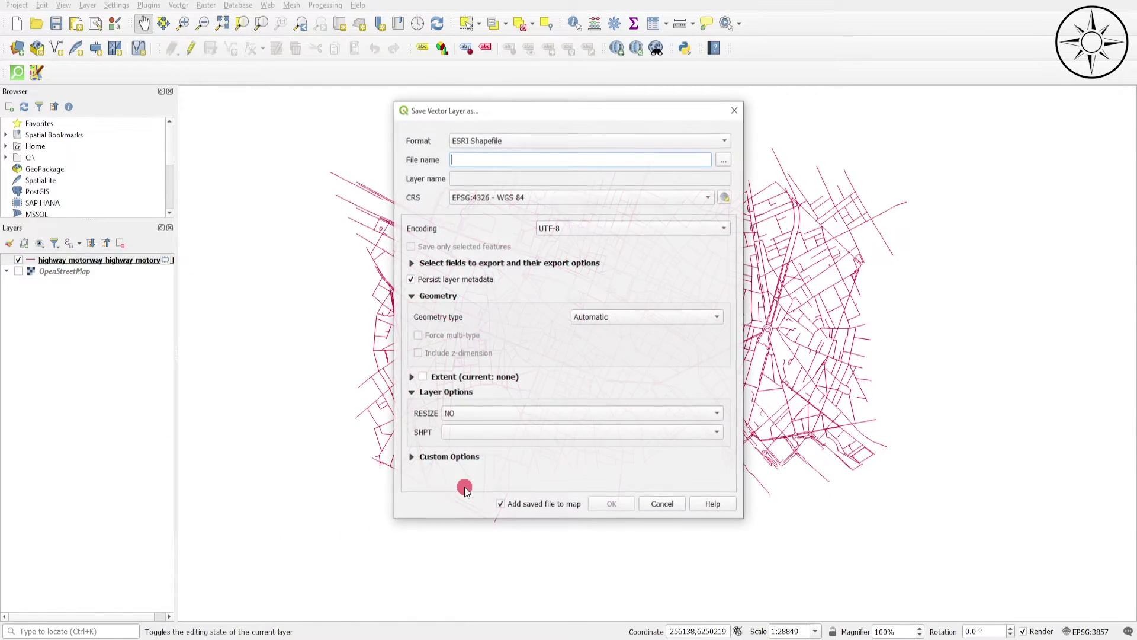
click(498, 139)
click(495, 142)
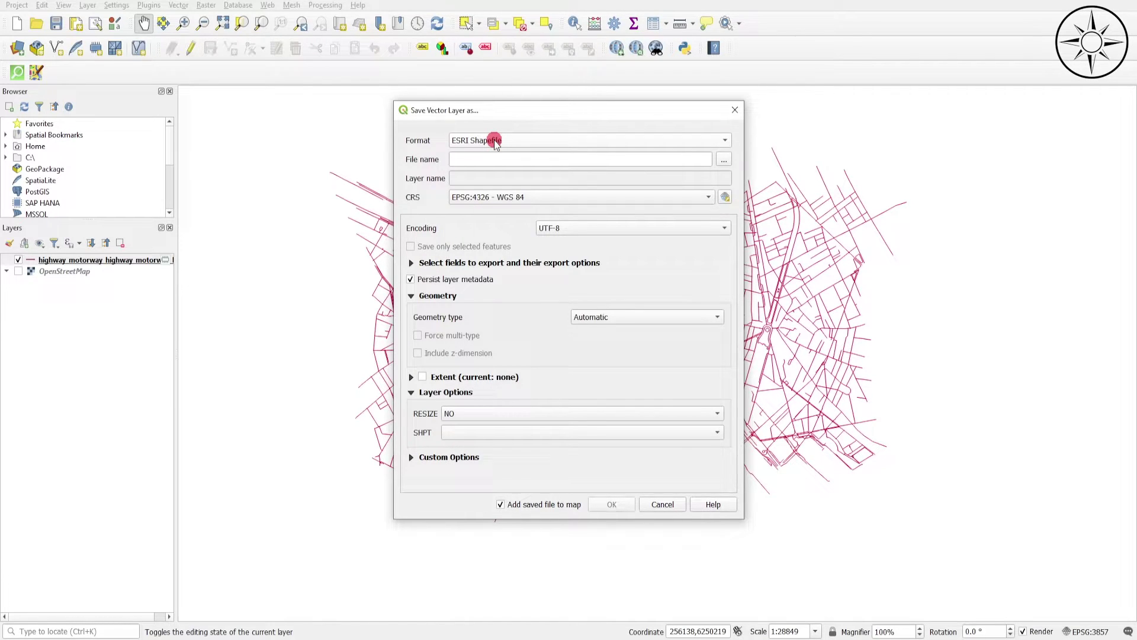
click(414, 160)
text(streets)
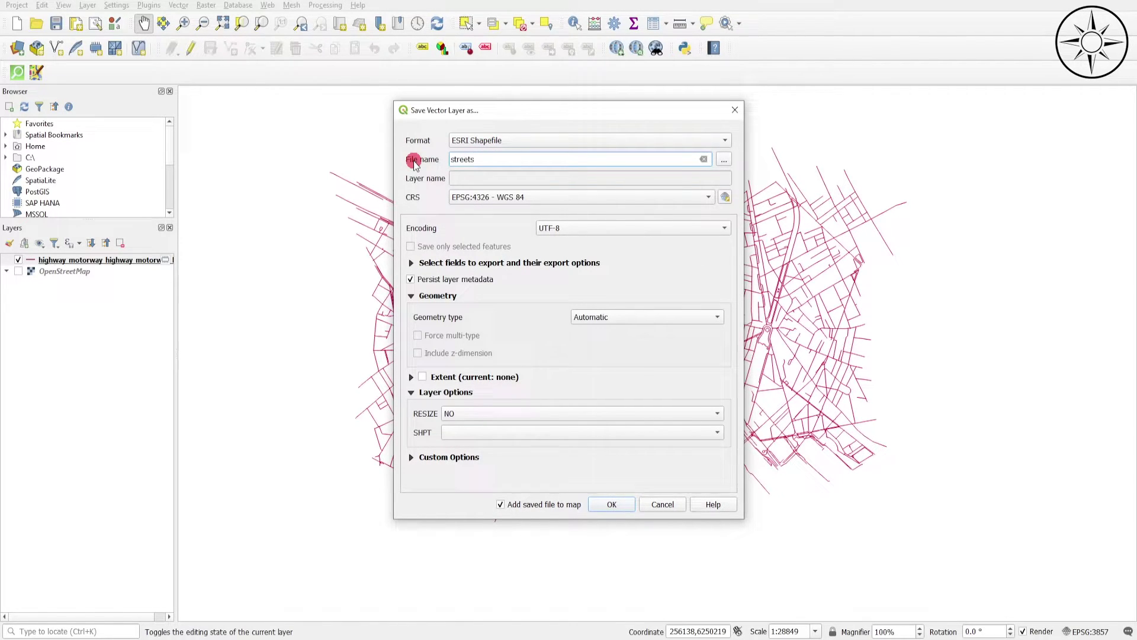
text(_paris)
click(724, 159)
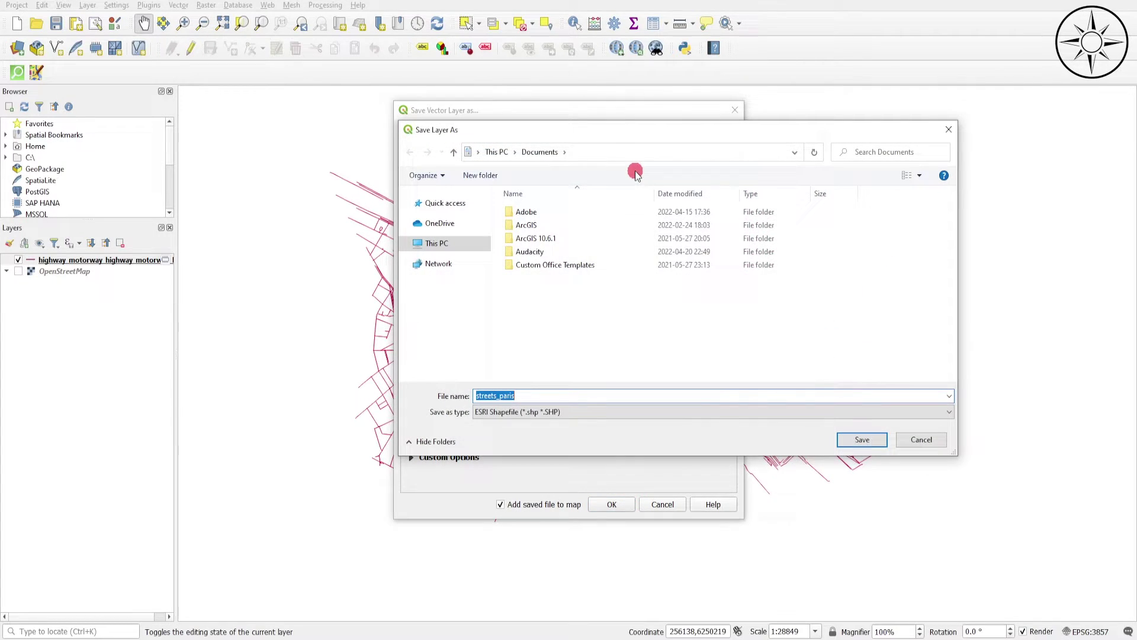
click(441, 243)
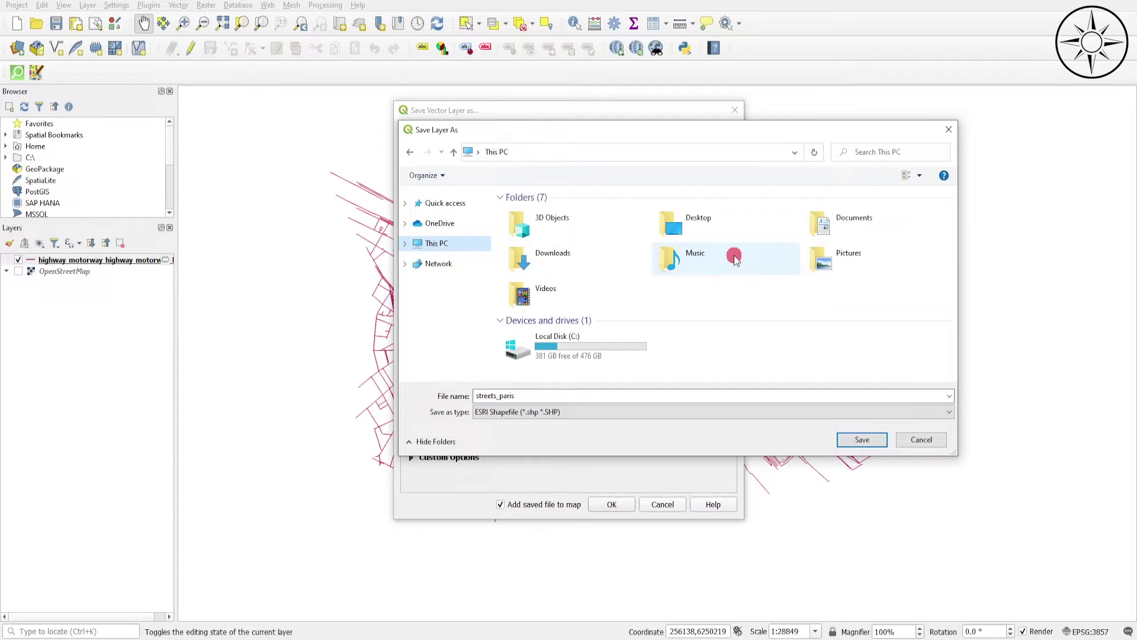
double_click(724, 228)
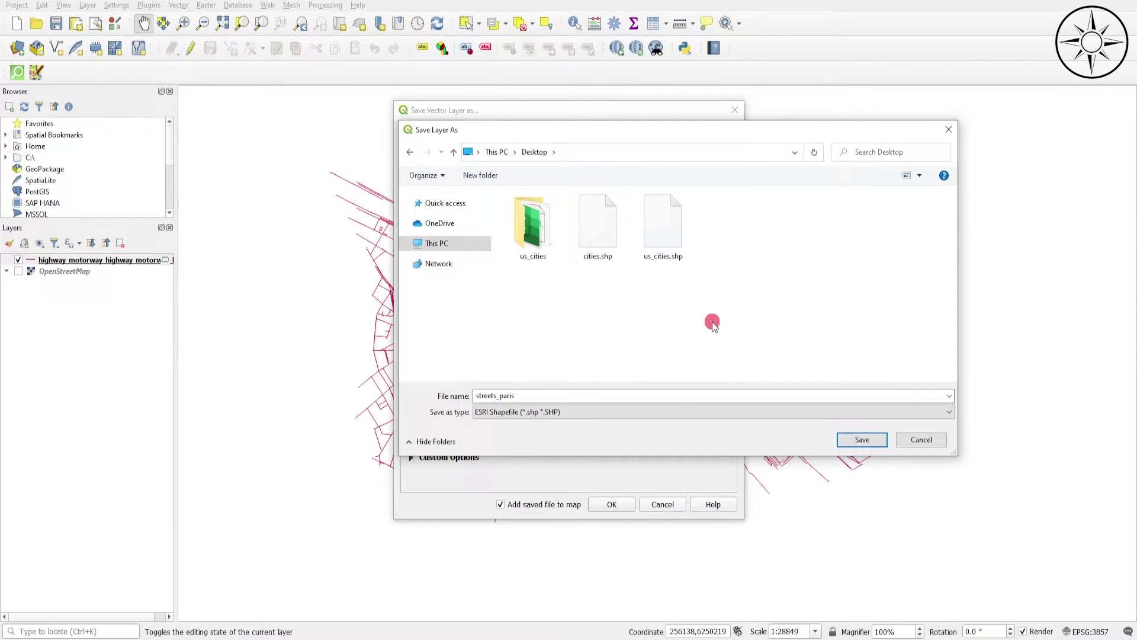
click(863, 439)
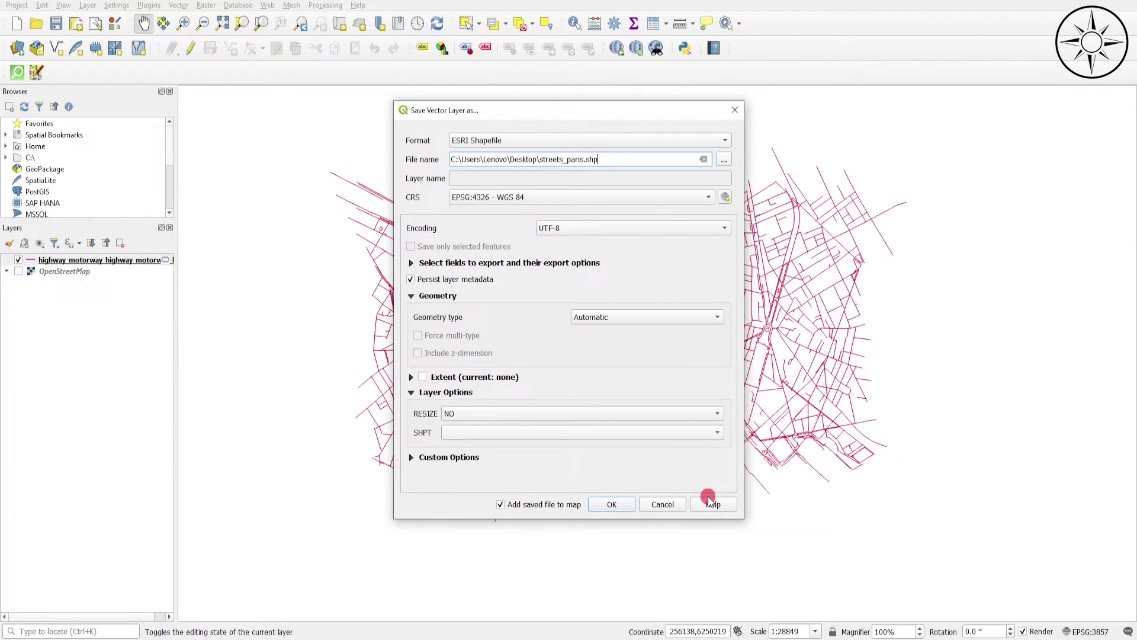
click(615, 502)
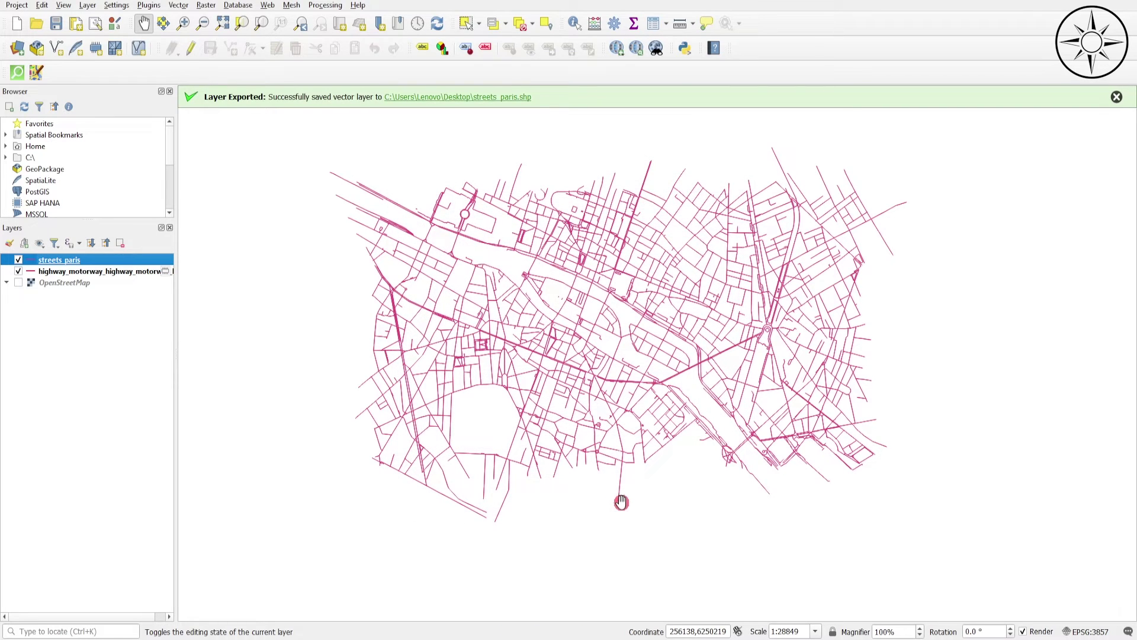